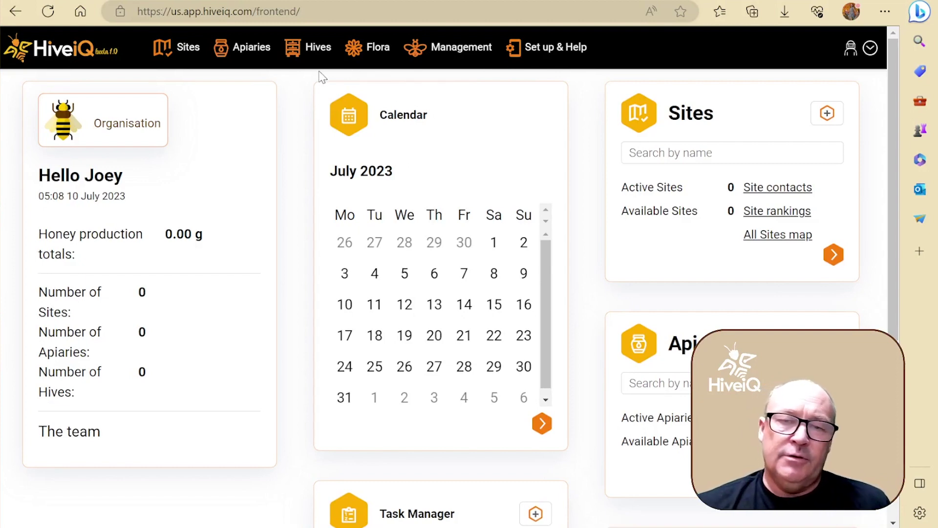
- Go to the Organisations settings page from the Management menu
left_click(458, 51)
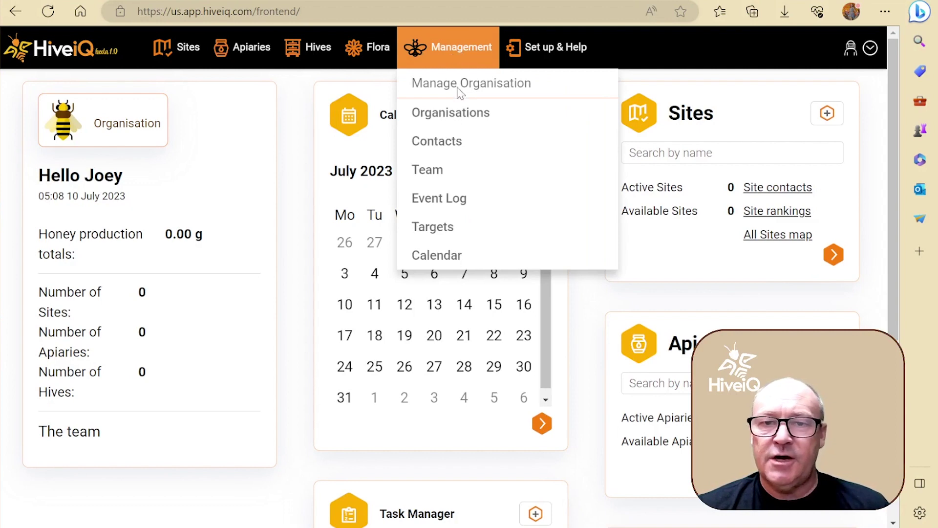
left_click(460, 121)
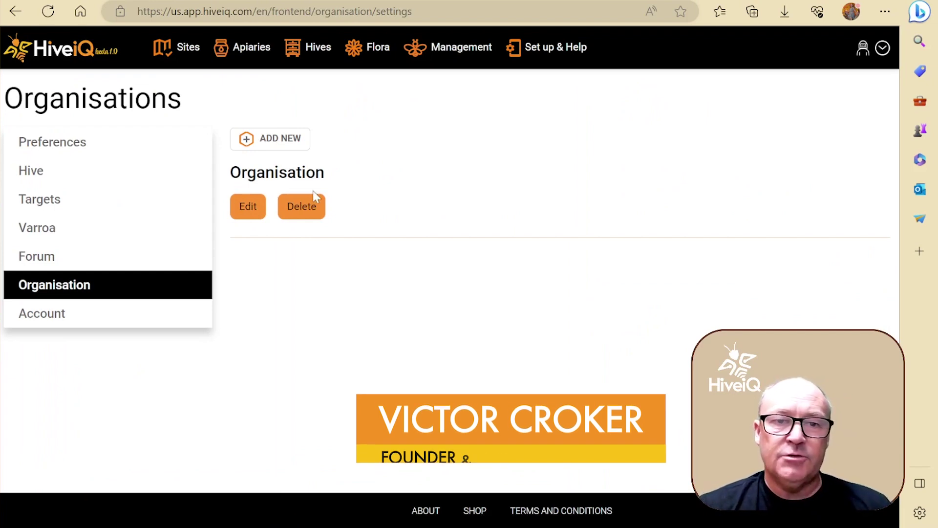
- Edit the organisation and rename it Beethentic Honey Company using autofill
left_click(245, 209)
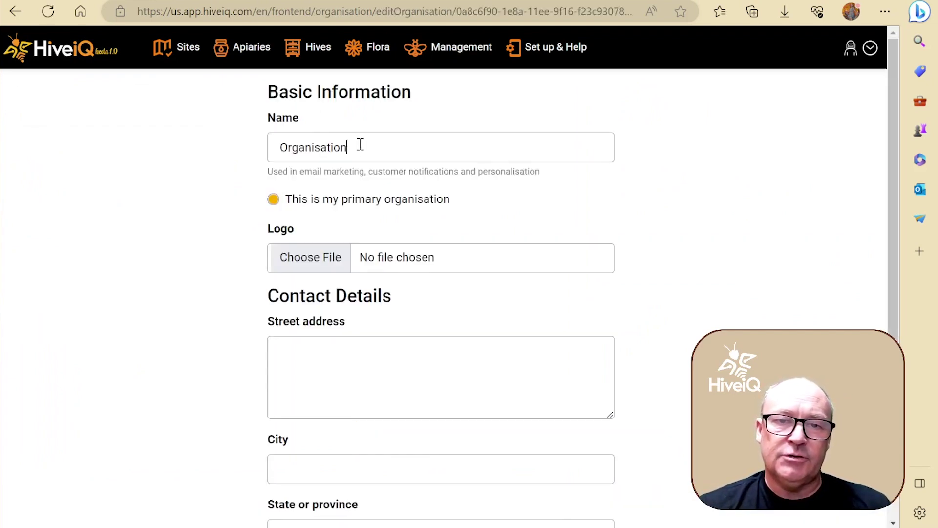
left_click_drag(361, 146, 275, 168)
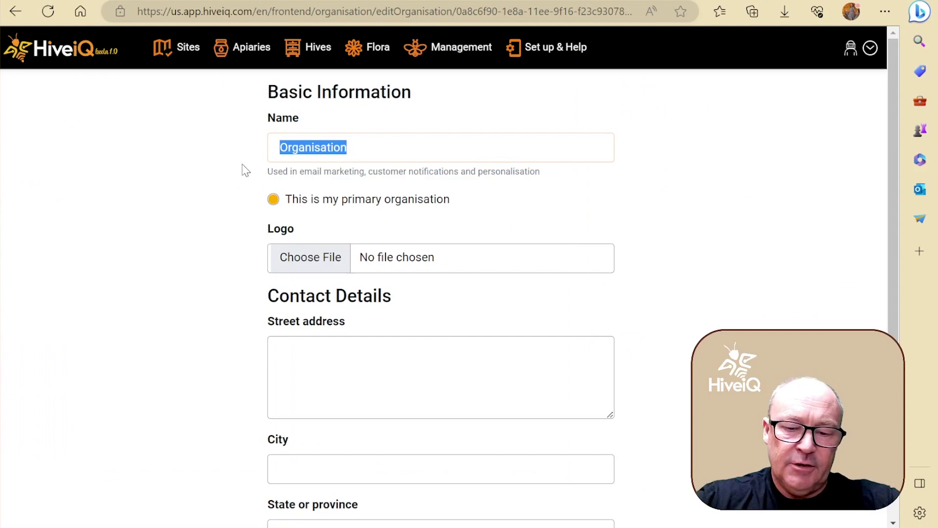
type("Beethentic")
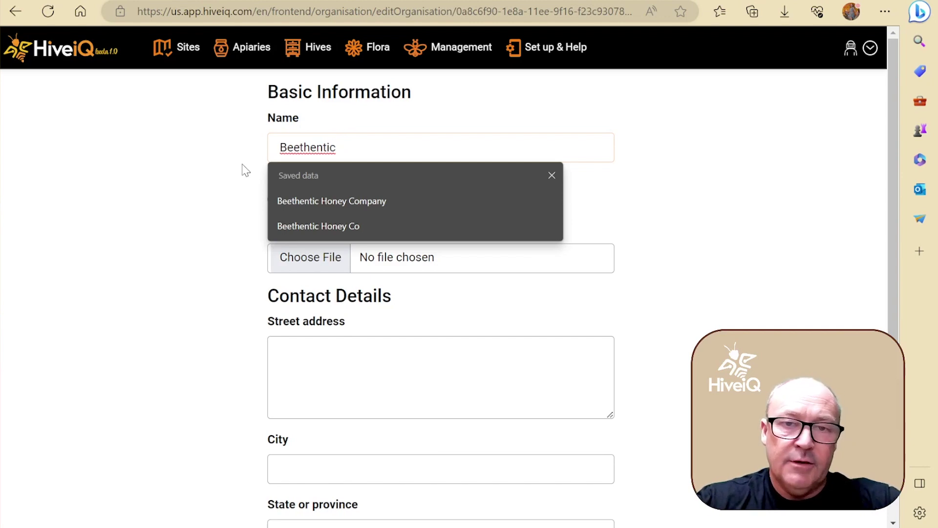
left_click(309, 200)
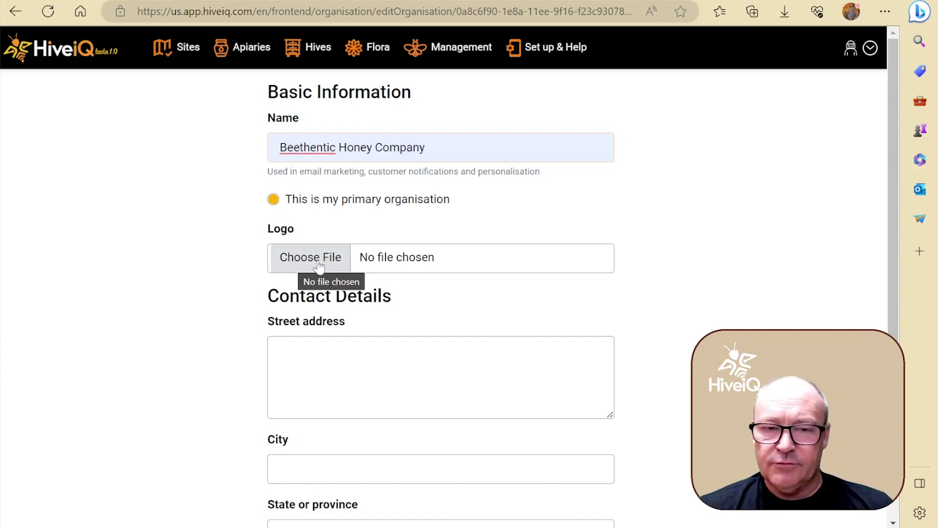
- Set the organisation's country to United States
scroll(318, 303, "down", 5)
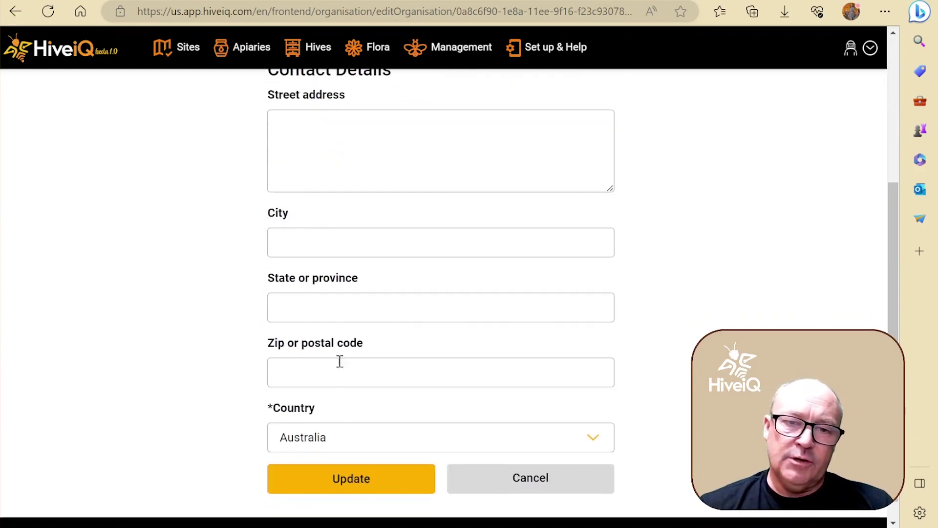
scroll(327, 316, "down", 1)
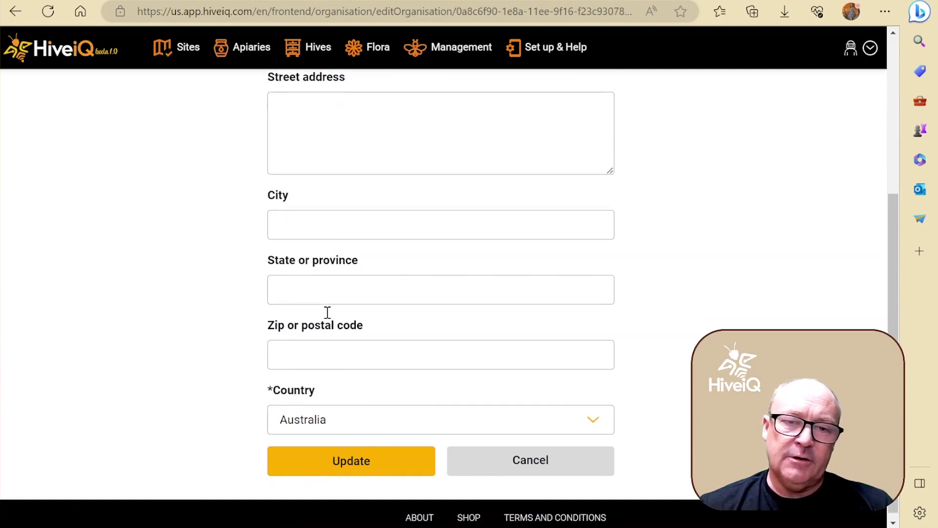
left_click(335, 414)
scroll(439, 324, "down", 5)
scroll(435, 332, "down", 20)
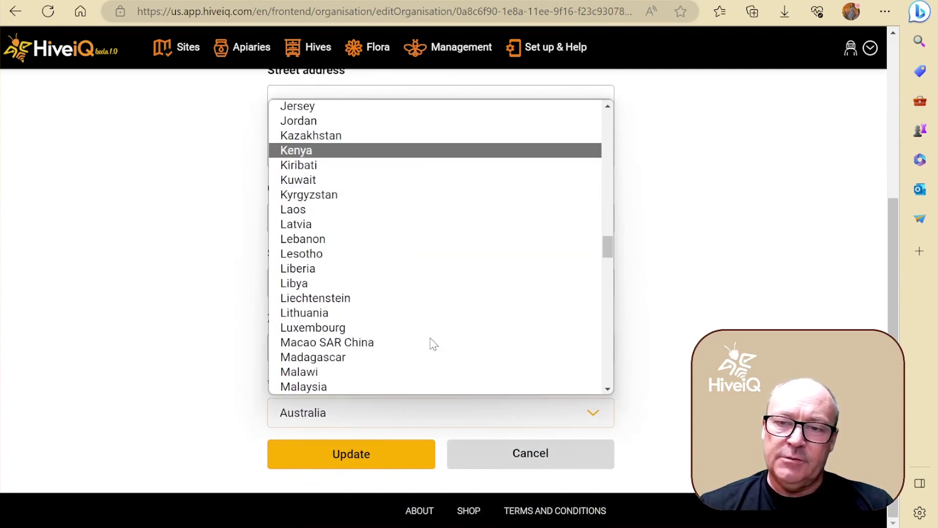
scroll(400, 336, "up", 5)
scroll(401, 336, "down", 4)
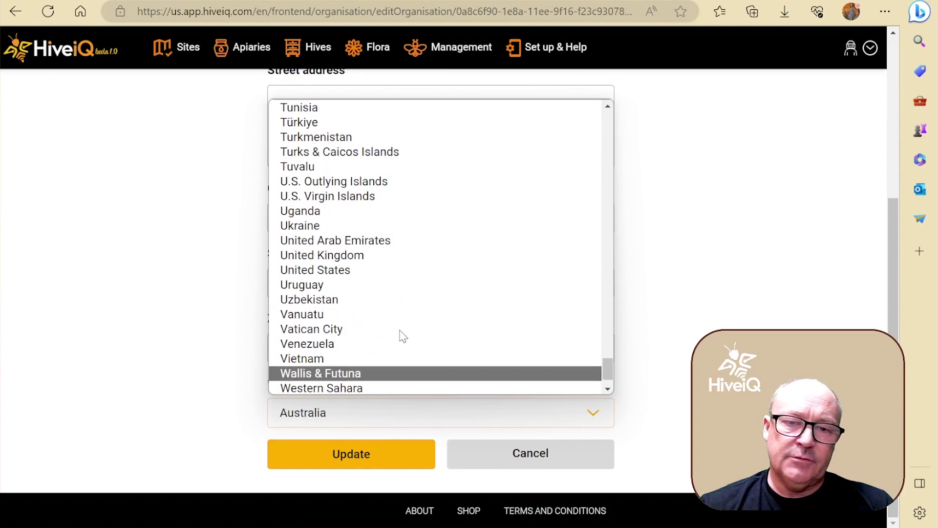
left_click(370, 272)
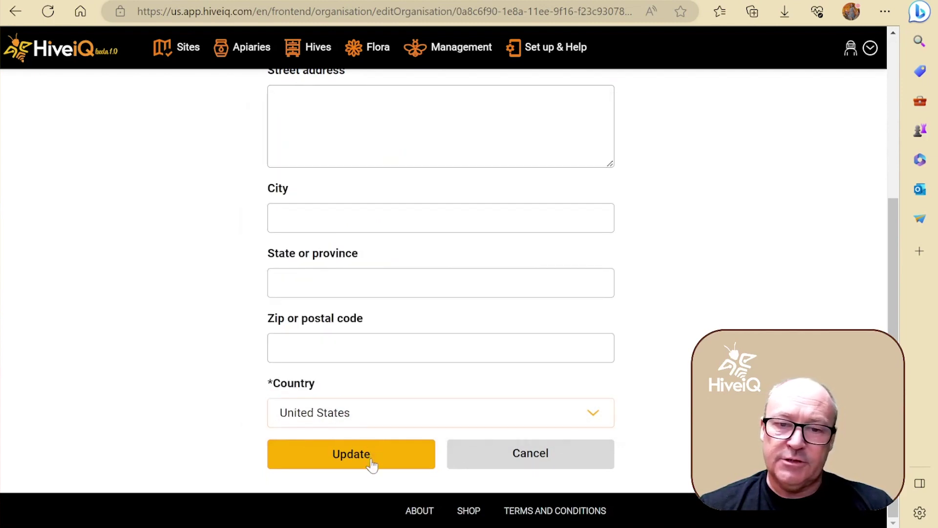
- Save the Beethentic Honey Company organisation details with Update
left_click(348, 455)
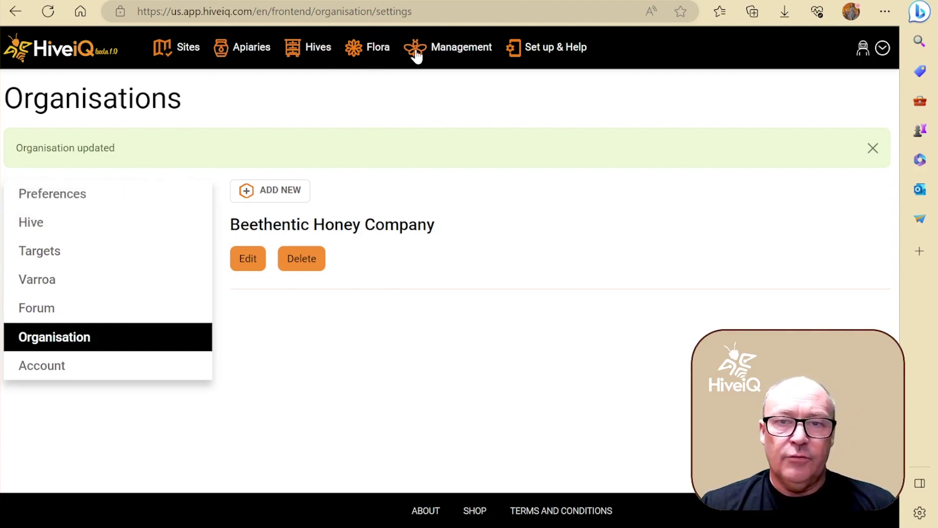
- Open the empty Contacts list from the Management menu
mouse_move(415, 55)
left_click(449, 142)
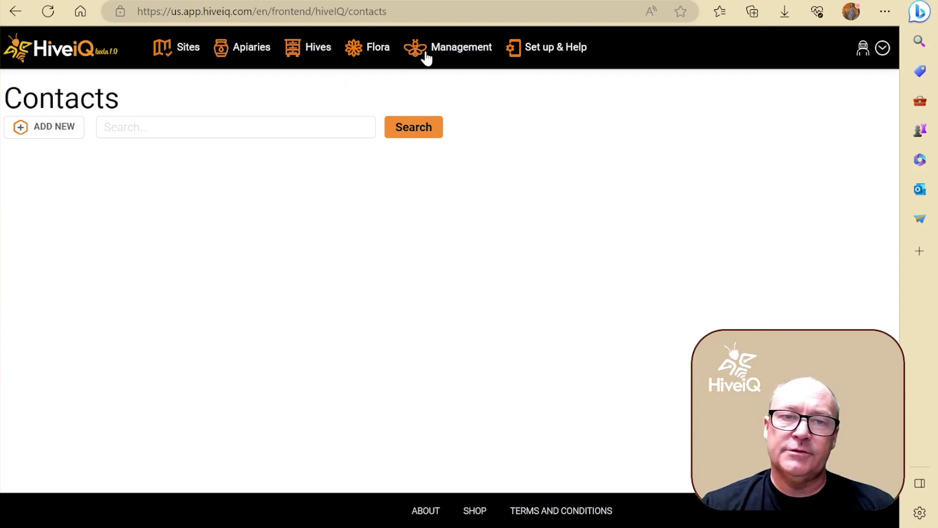
- Open the Invite User form from the Management > Team page
left_click(441, 55)
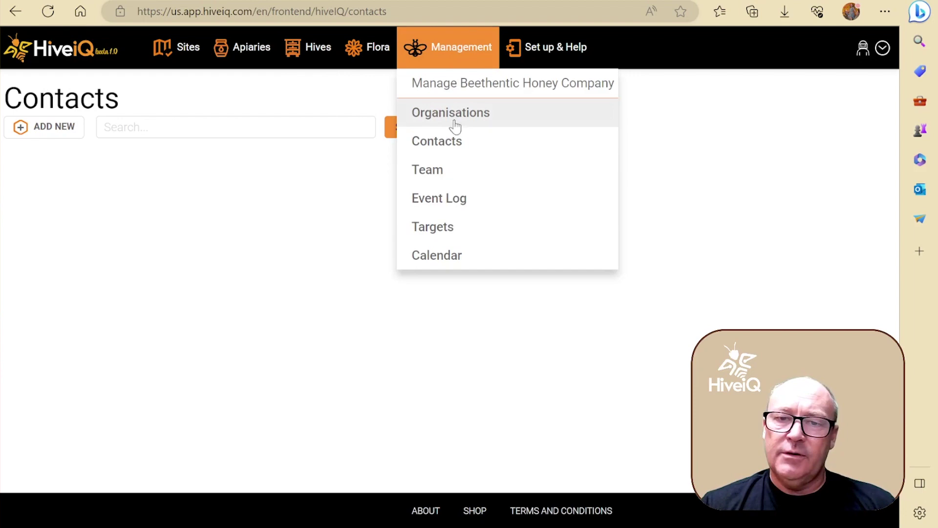
left_click(469, 175)
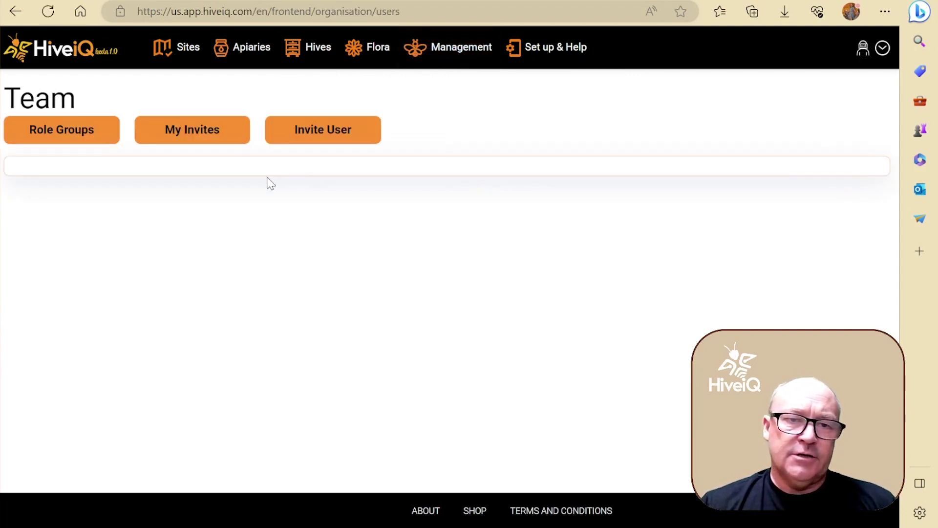
left_click(316, 132)
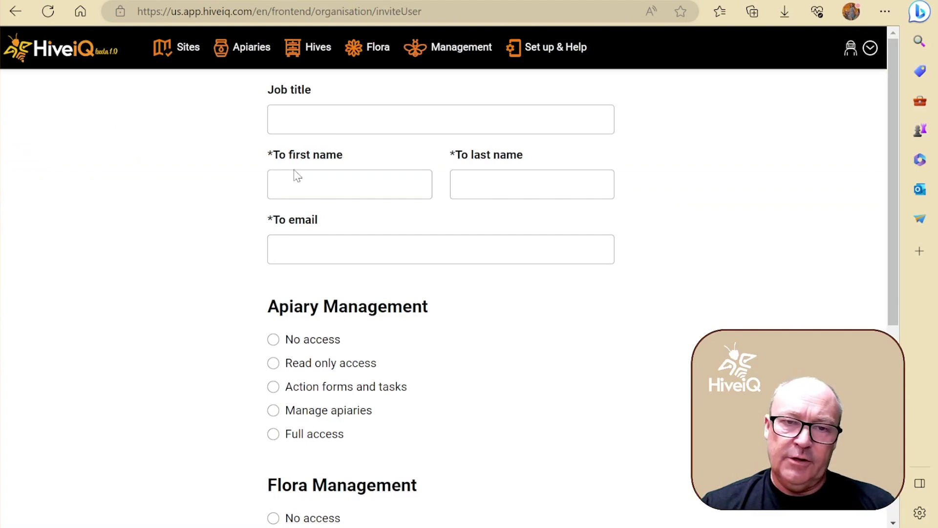
- Look over the invite form's job title and access fields, leaving them blank
left_click(308, 121)
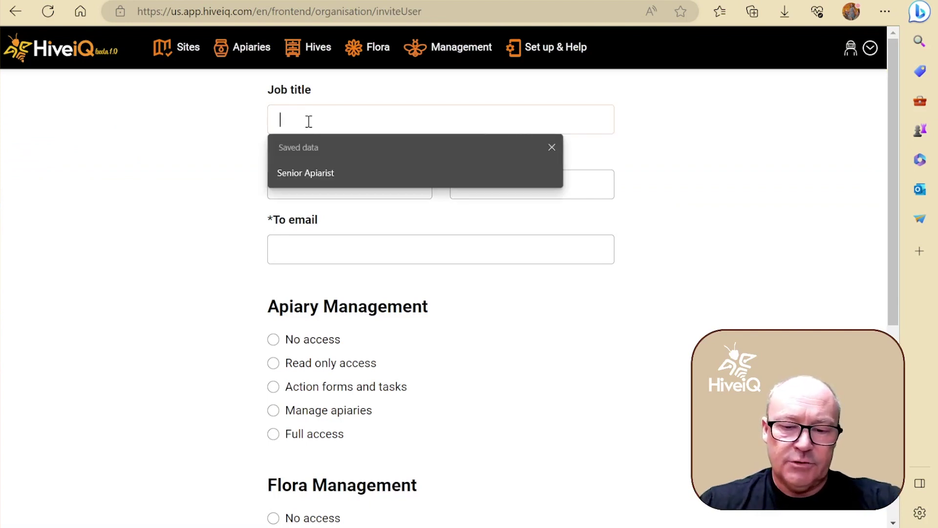
type("Su")
key("BackSpace")
key("BackSpace")
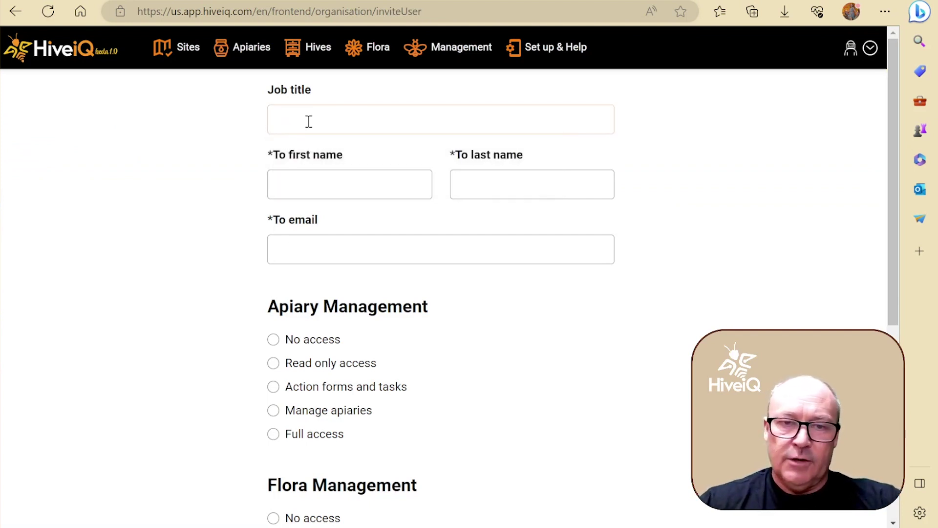
scroll(203, 224, "down", 3)
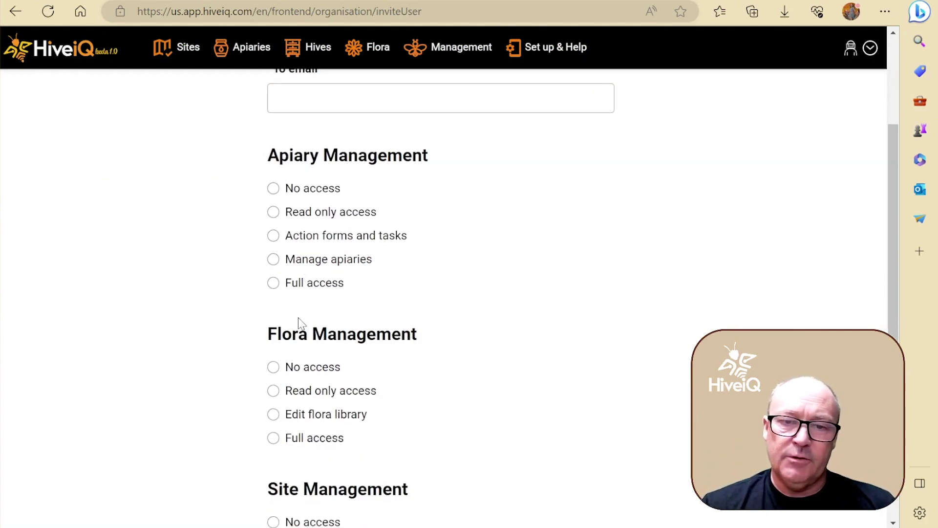
scroll(299, 322, "down", 3)
scroll(336, 278, "up", 6)
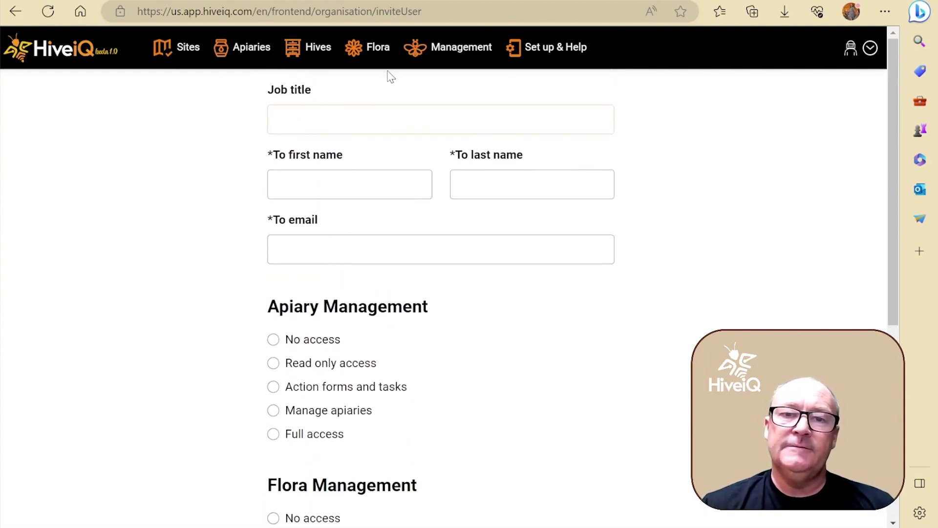
left_click(430, 54)
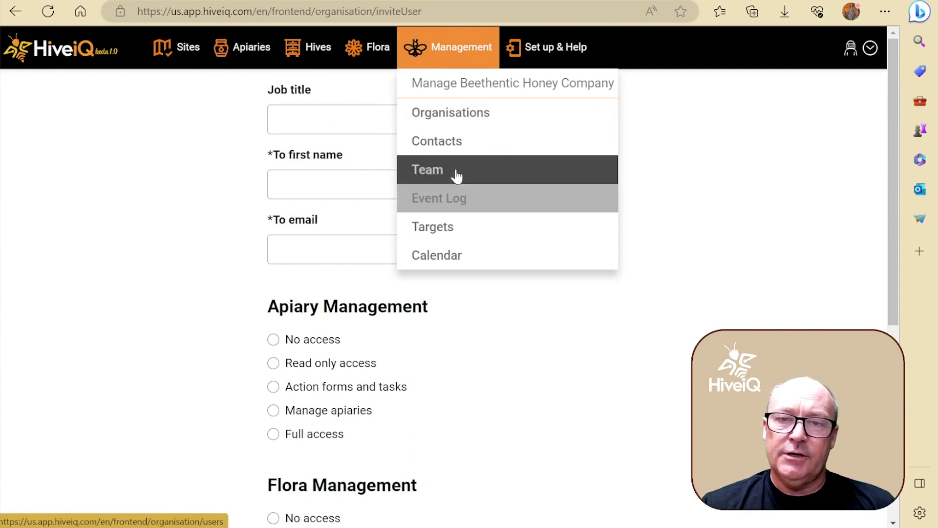
left_click(462, 203)
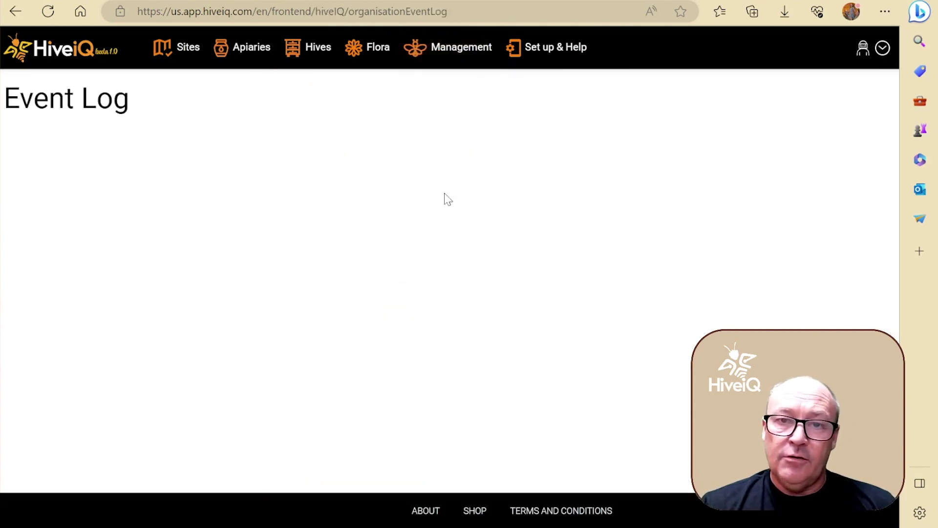
left_click(456, 55)
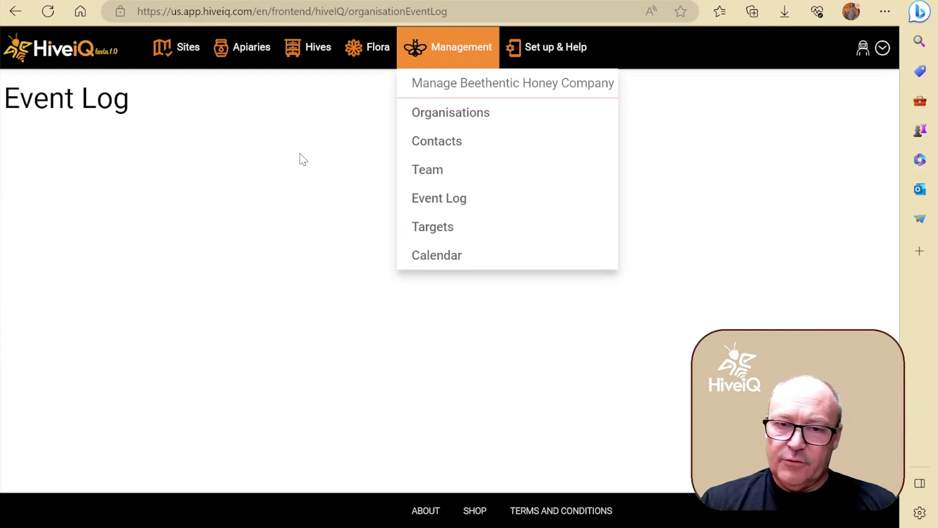
- Save targets of 100 kg honey and 100 g beeswax per hive with a February–October season
left_click(450, 234)
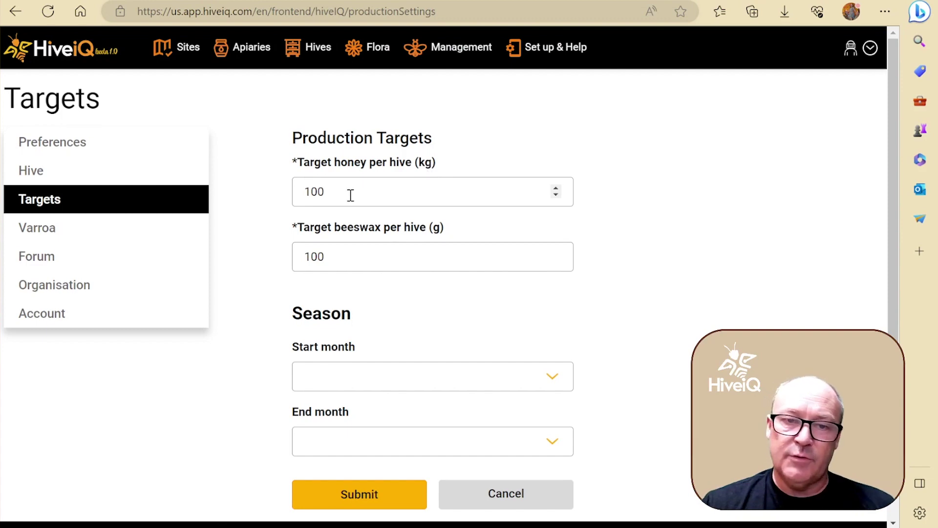
scroll(356, 346, "down", 1)
left_click(357, 346)
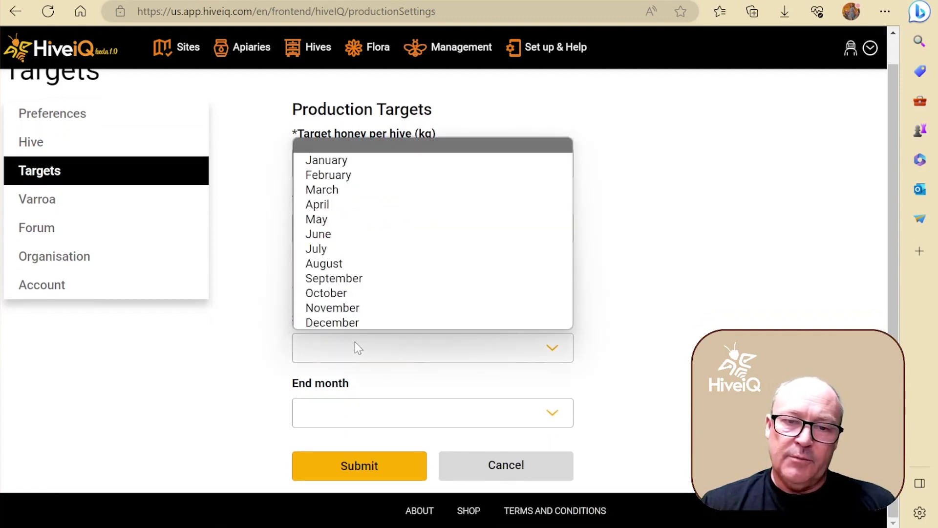
left_click(358, 175)
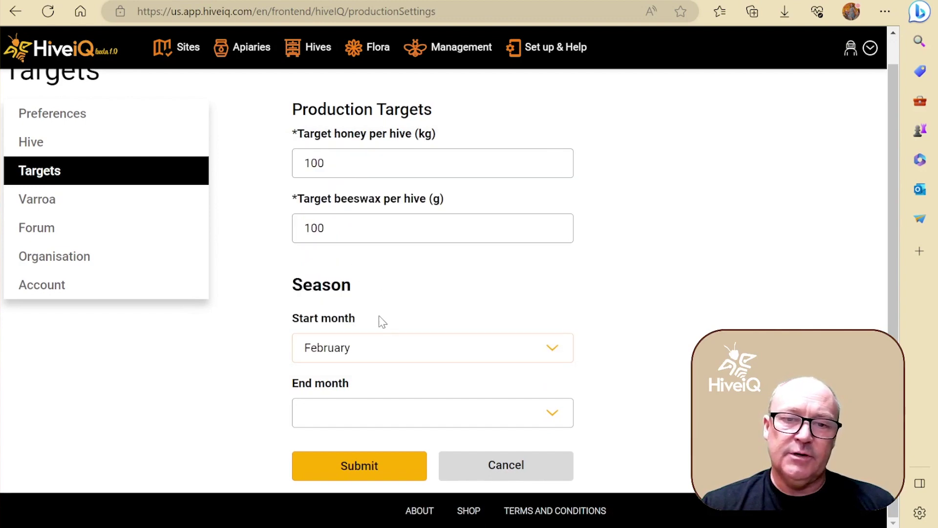
left_click(381, 425)
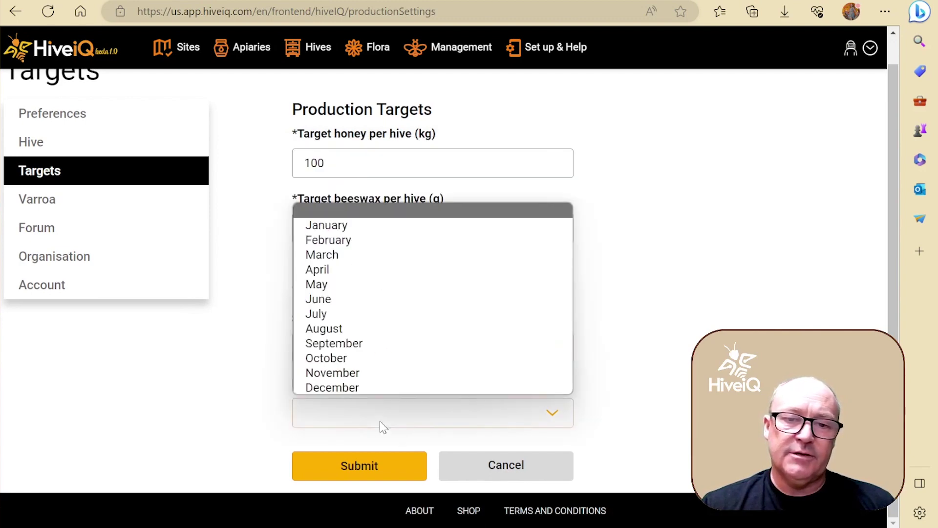
left_click(377, 363)
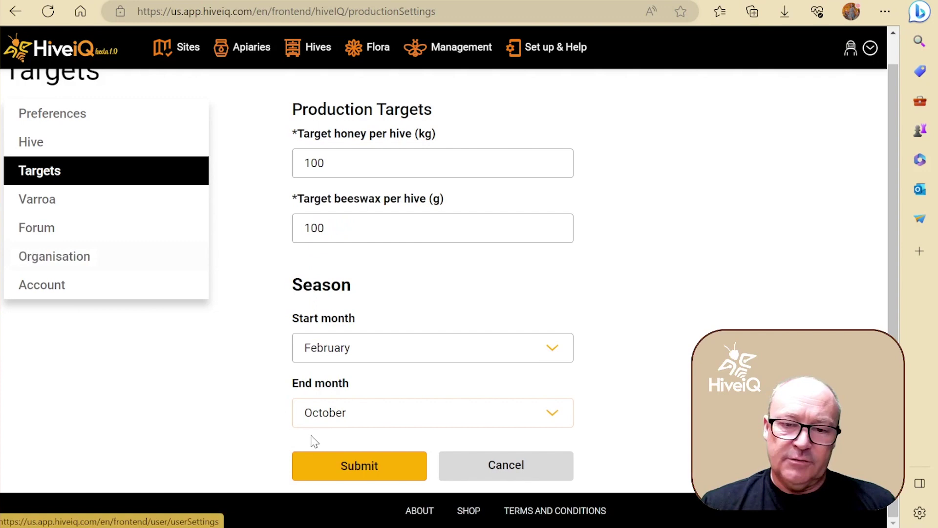
left_click(342, 466)
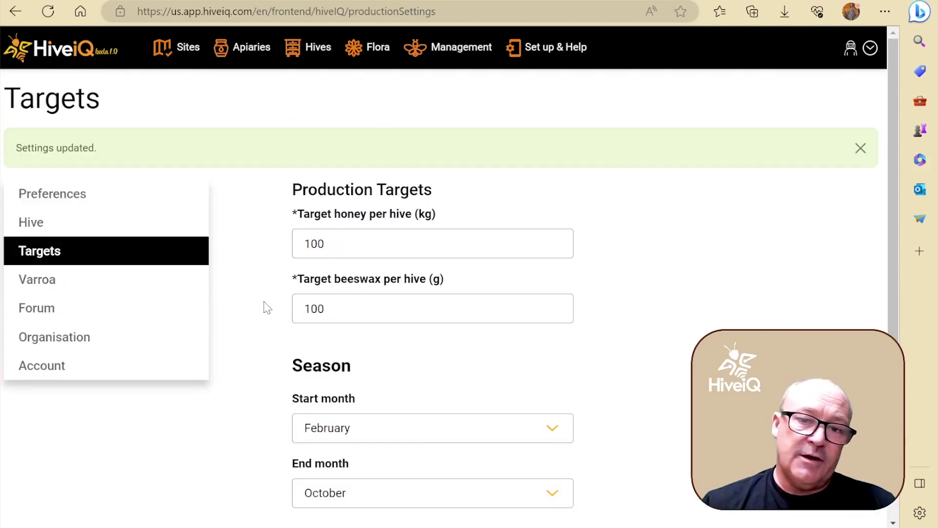
scroll(267, 397, "down", 2)
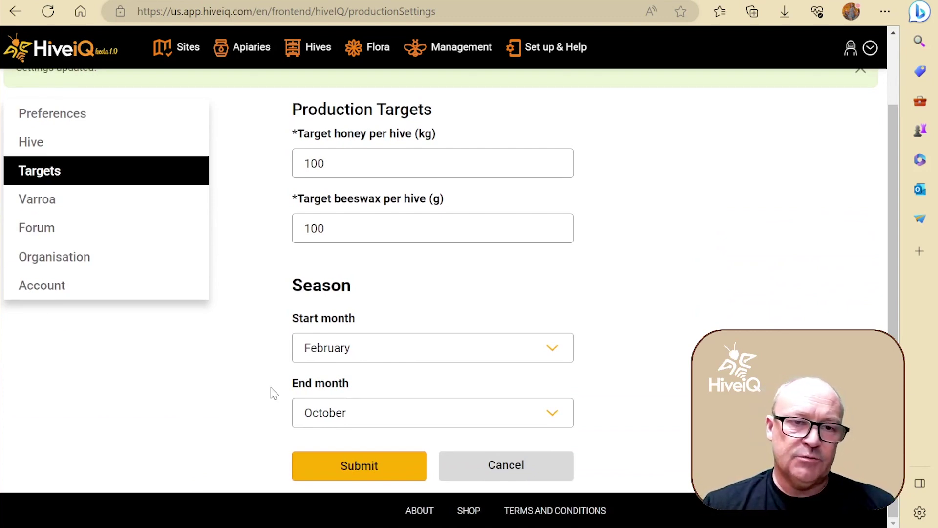
- Replace the forum display name with the user's full first and last name and submit
left_click(82, 237)
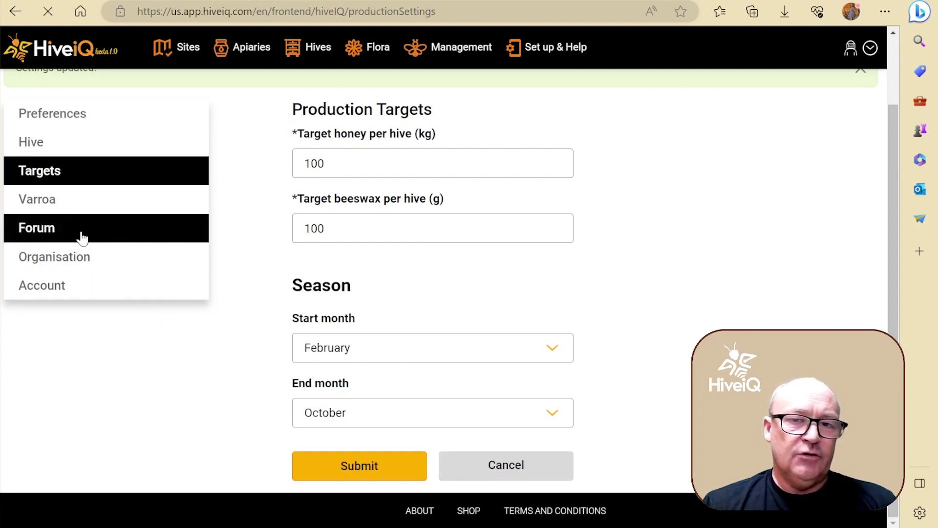
left_click_drag(421, 162, 269, 171)
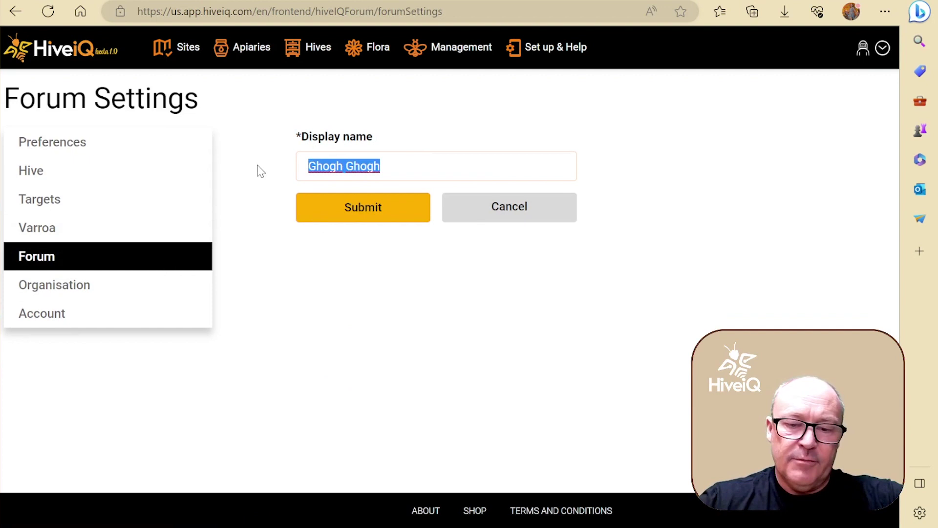
type("Je")
key("BackSpace")
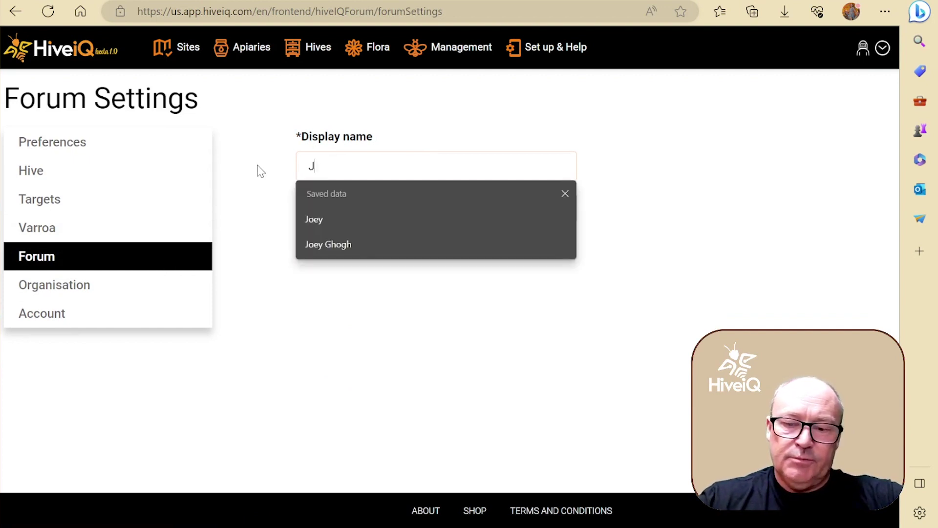
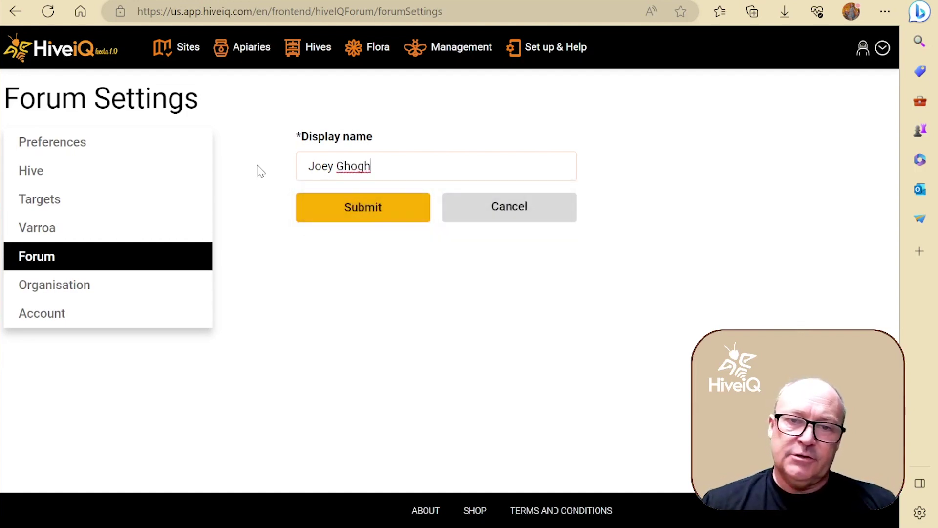
left_click(361, 214)
- In account settings, change the time zone from Australia / Brisbane to America / Santiago
left_click(96, 339)
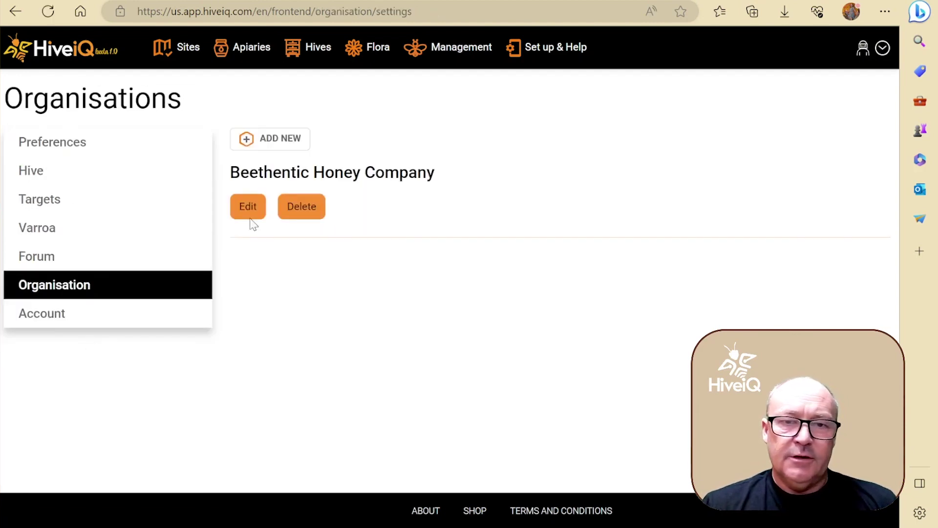
left_click(83, 321)
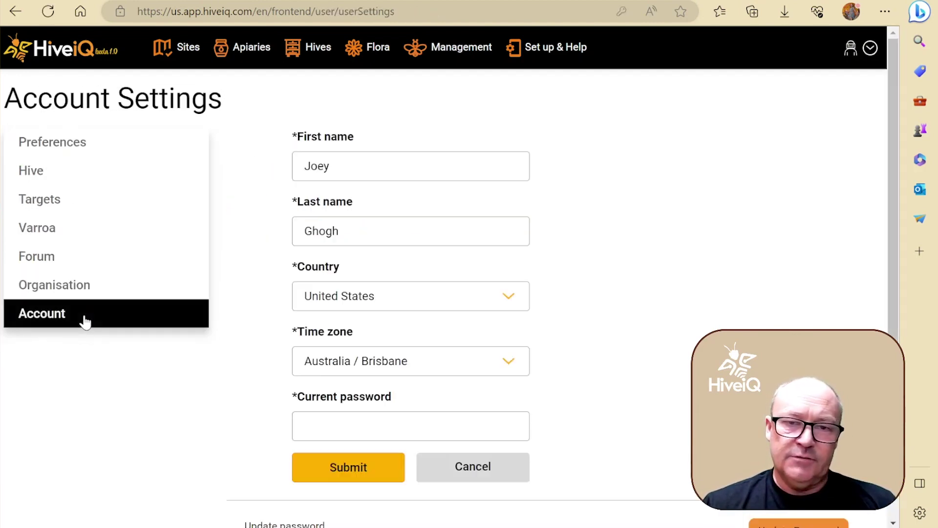
scroll(314, 218, "down", 5)
scroll(261, 218, "up", 5)
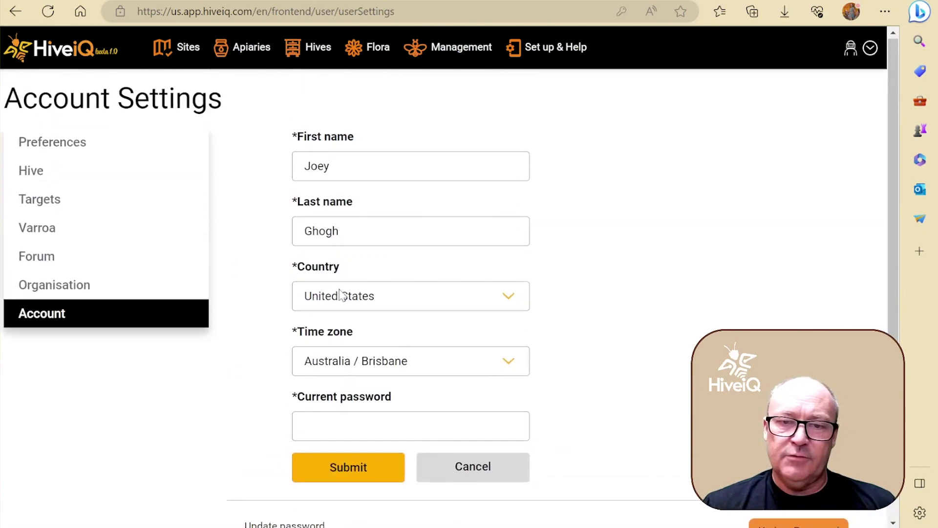
left_click(404, 365)
scroll(518, 295, "down", 20)
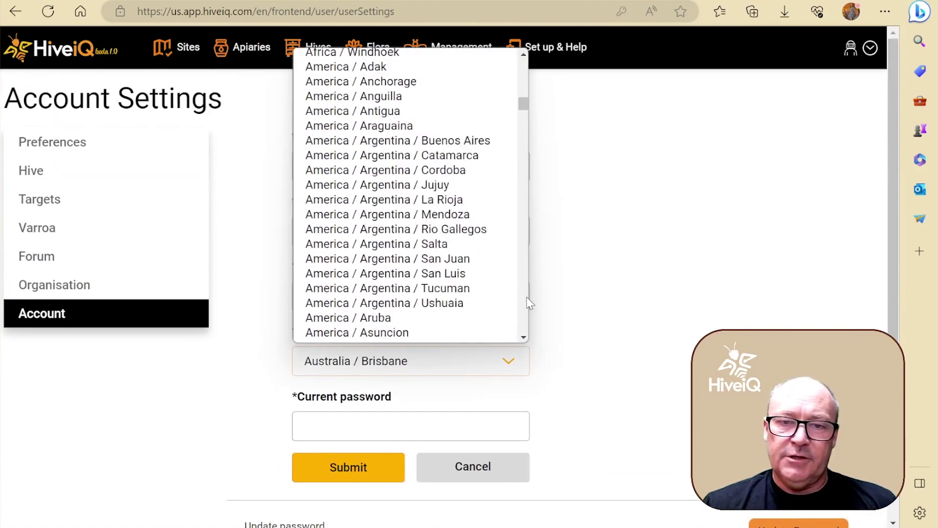
scroll(387, 242, "up", 5)
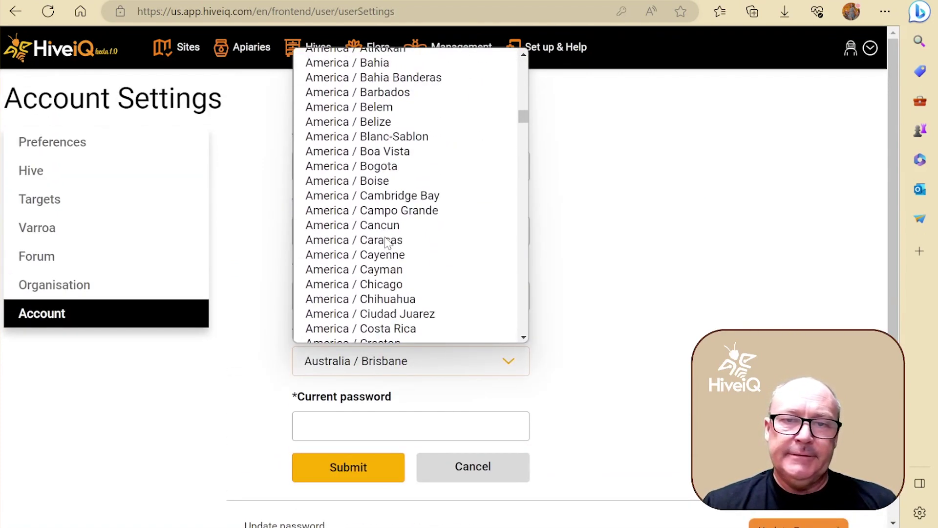
scroll(387, 242, "up", 7)
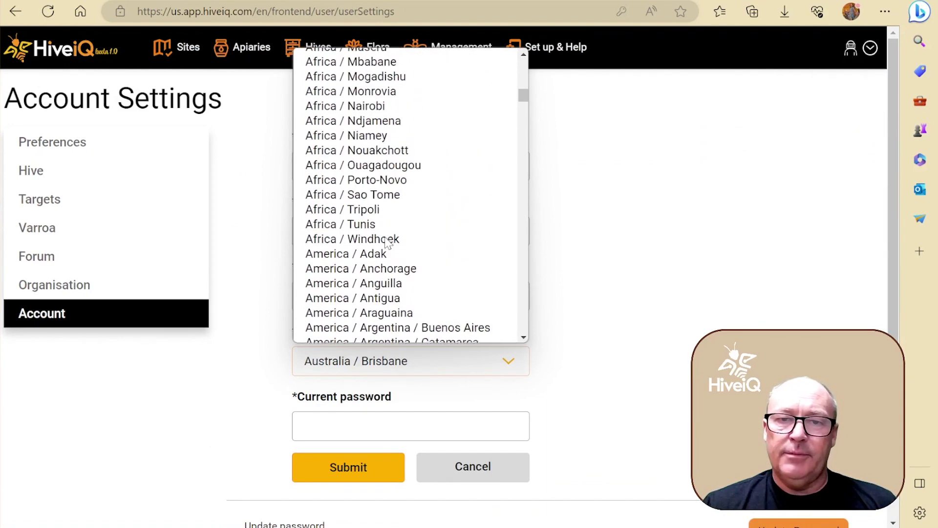
scroll(387, 242, "down", 4)
scroll(387, 243, "down", 20)
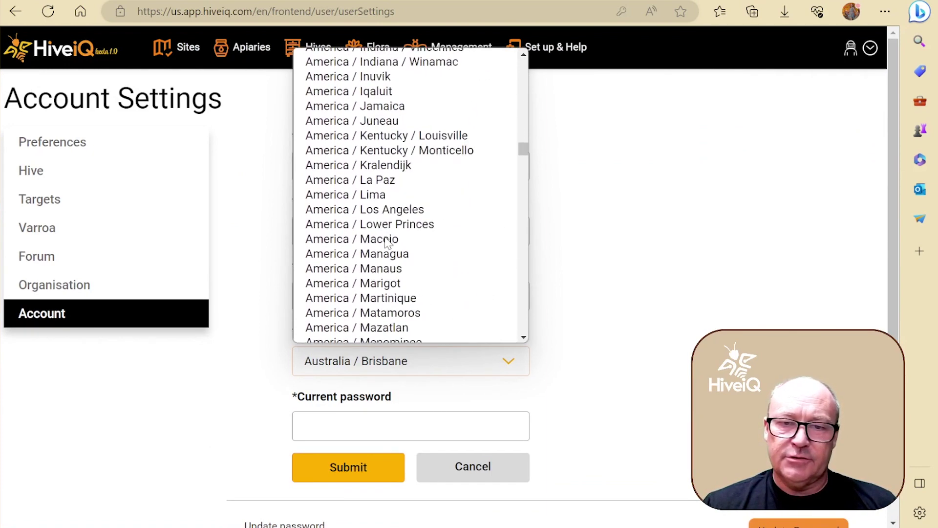
scroll(386, 243, "down", 20)
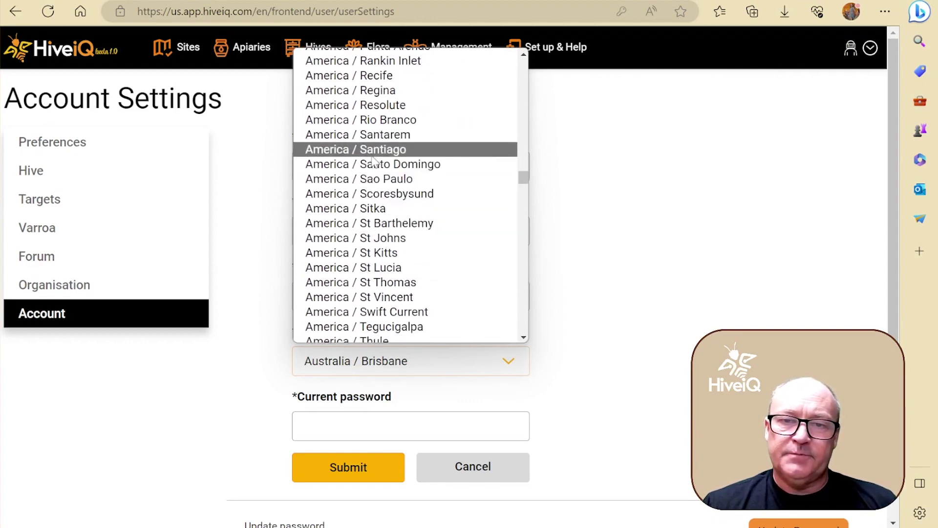
left_click(372, 150)
- Enter the current password and save the account settings
scroll(373, 416, "down", 2)
left_click(348, 346)
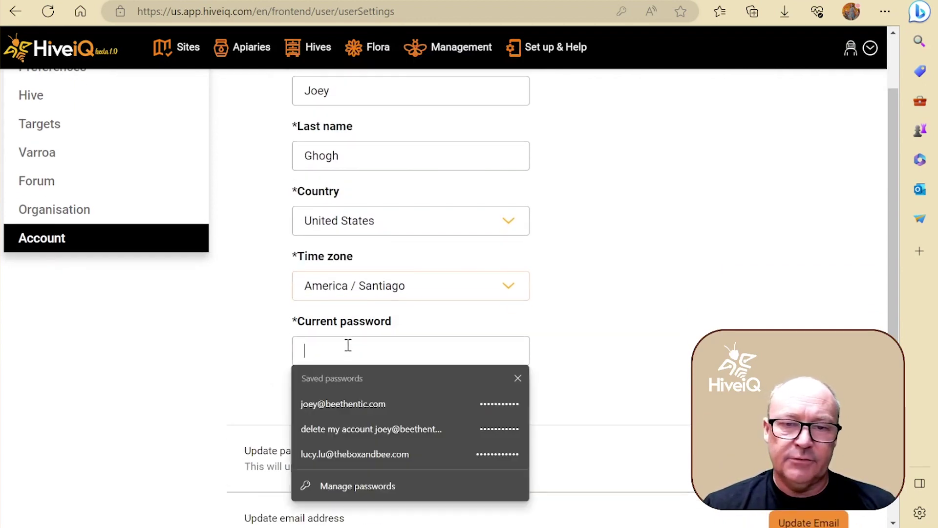
type("••")
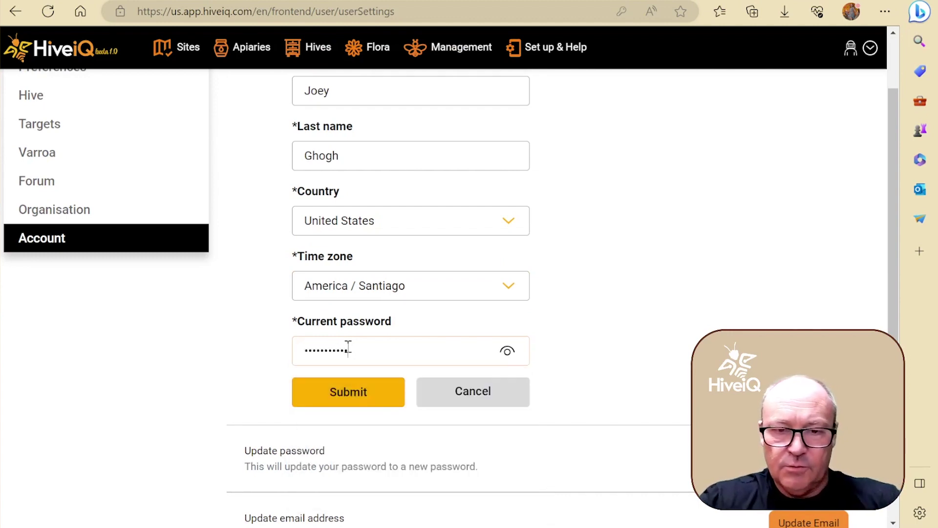
left_click(325, 398)
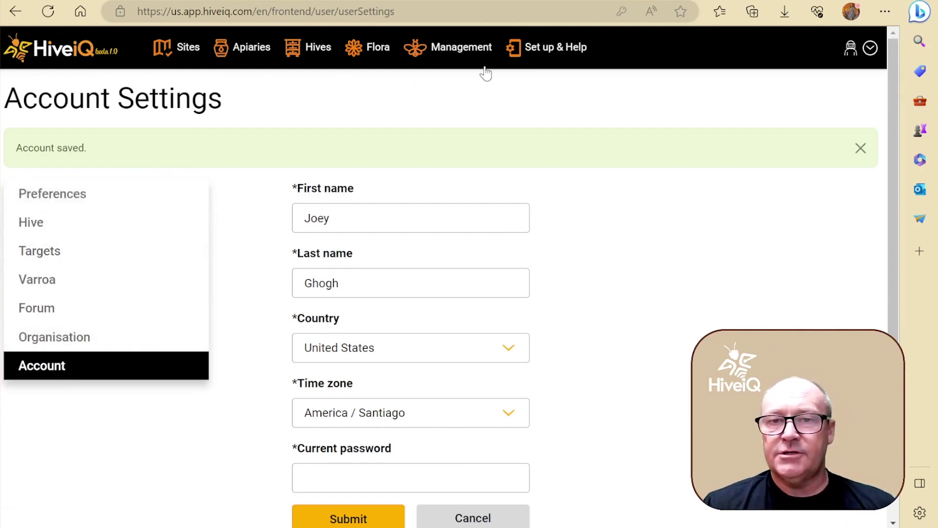
- Open Preferences and confirm apiary synonym 'Apiary, apiaries' and Metric units stay unchanged
left_click(515, 47)
left_click(480, 116)
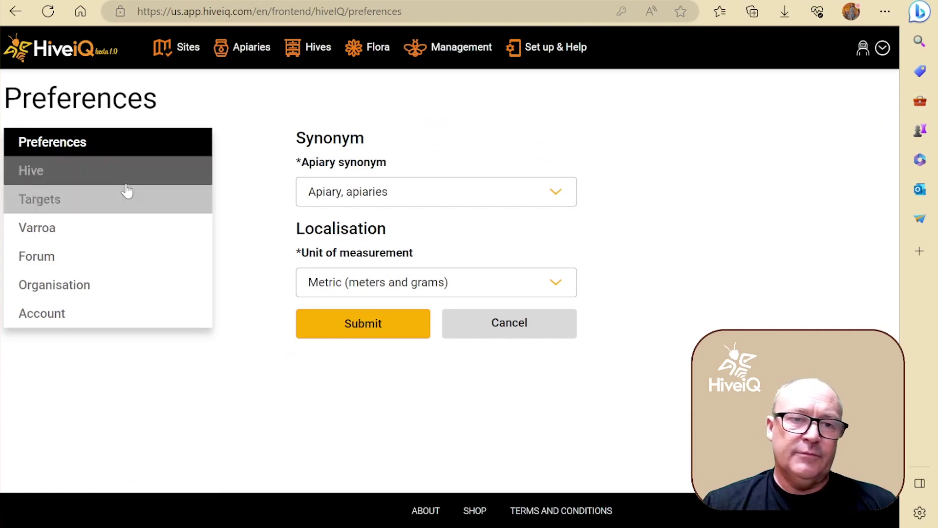
left_click(183, 227)
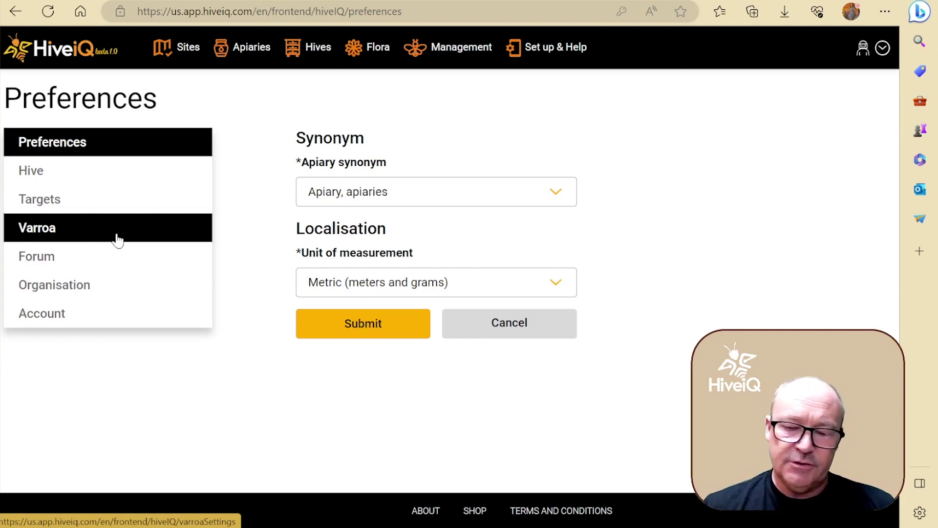
left_click(422, 192)
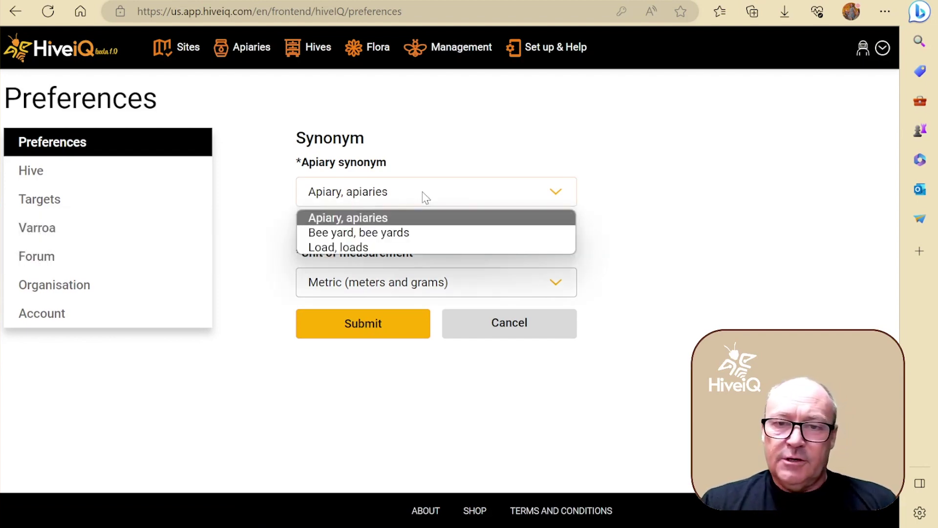
left_click(414, 223)
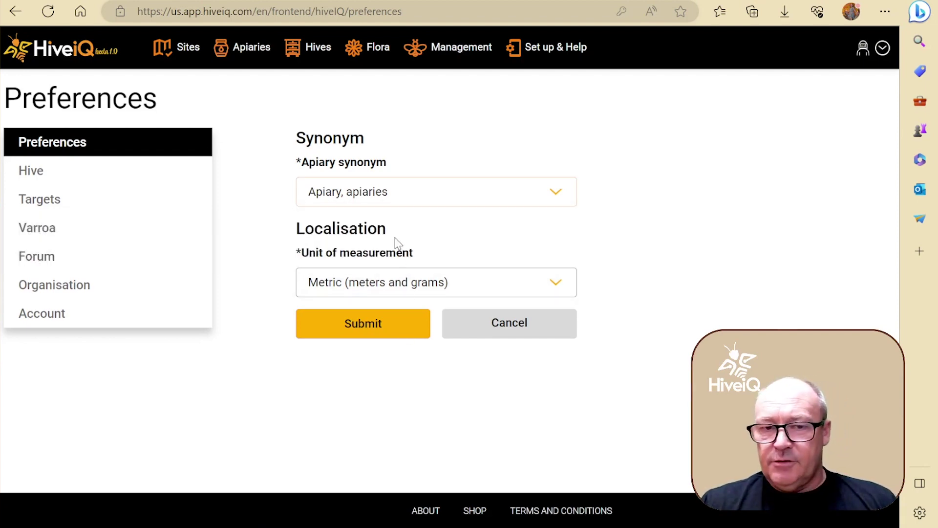
left_click(391, 201)
left_click(403, 202)
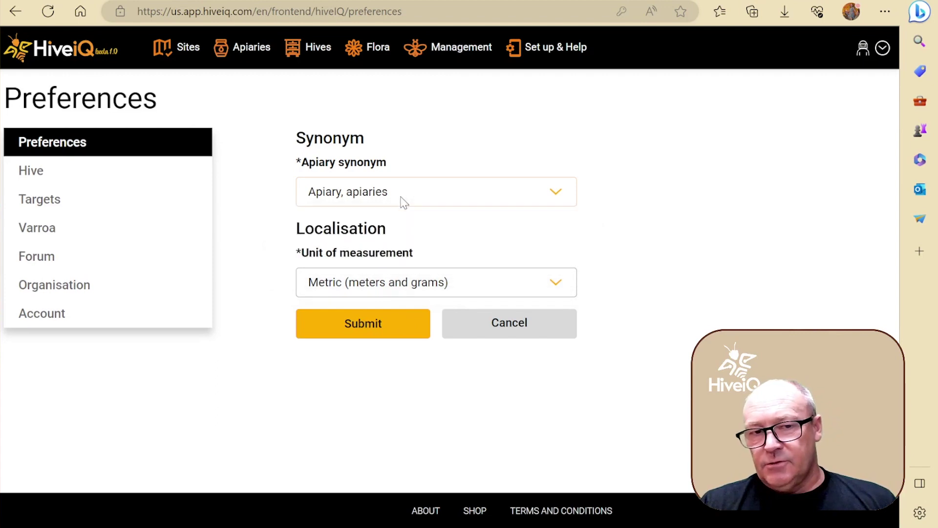
left_click(374, 296)
left_click(379, 287)
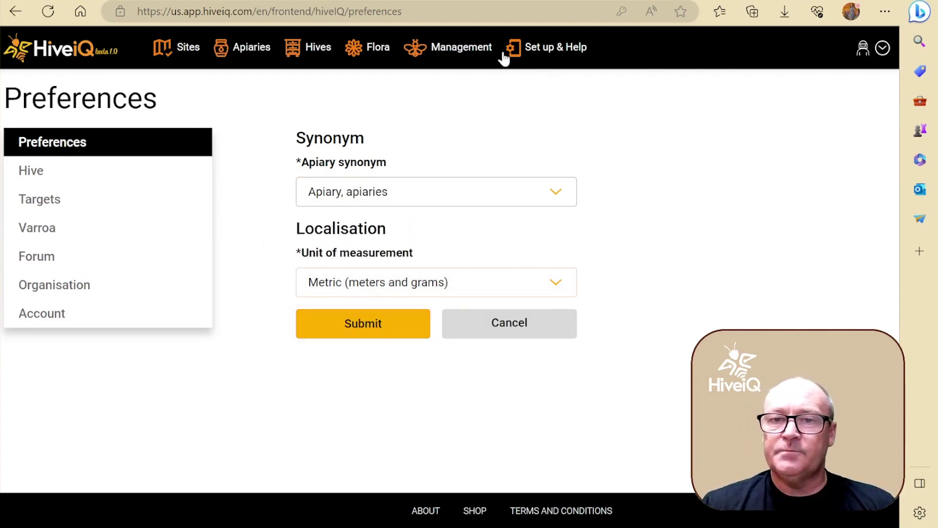
- Look over the account and Management menus without choosing anything
left_click(883, 48)
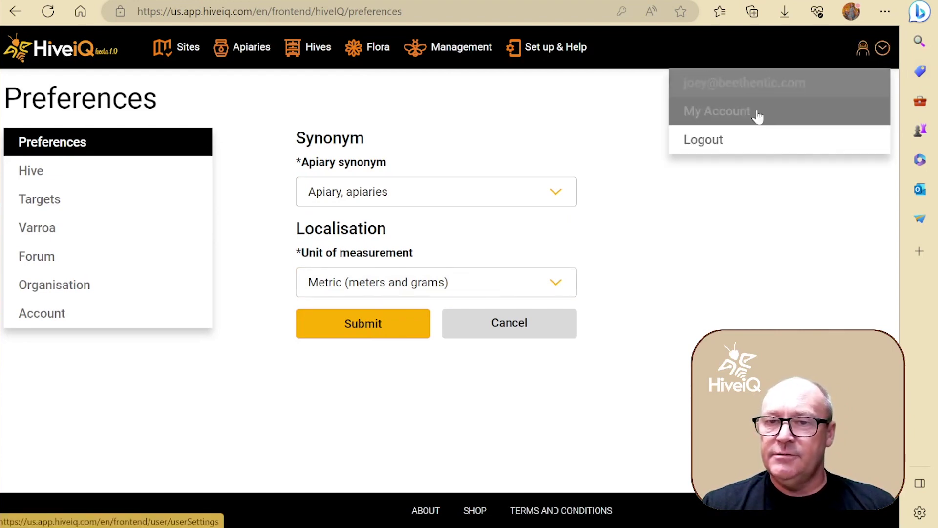
left_click(464, 49)
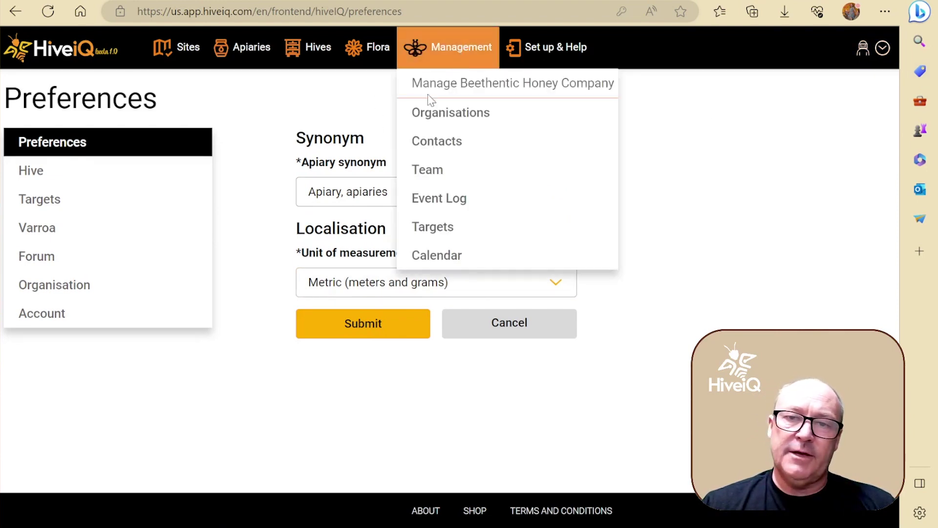
left_click(270, 354)
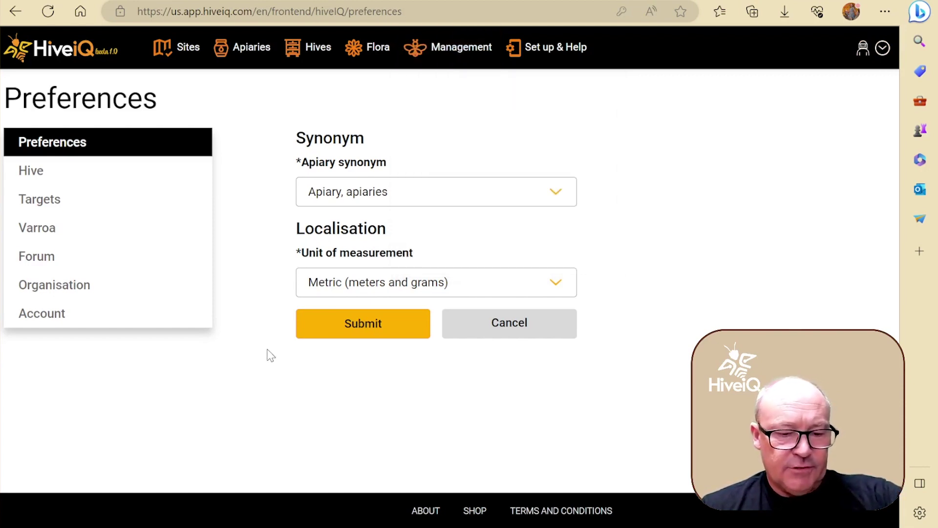